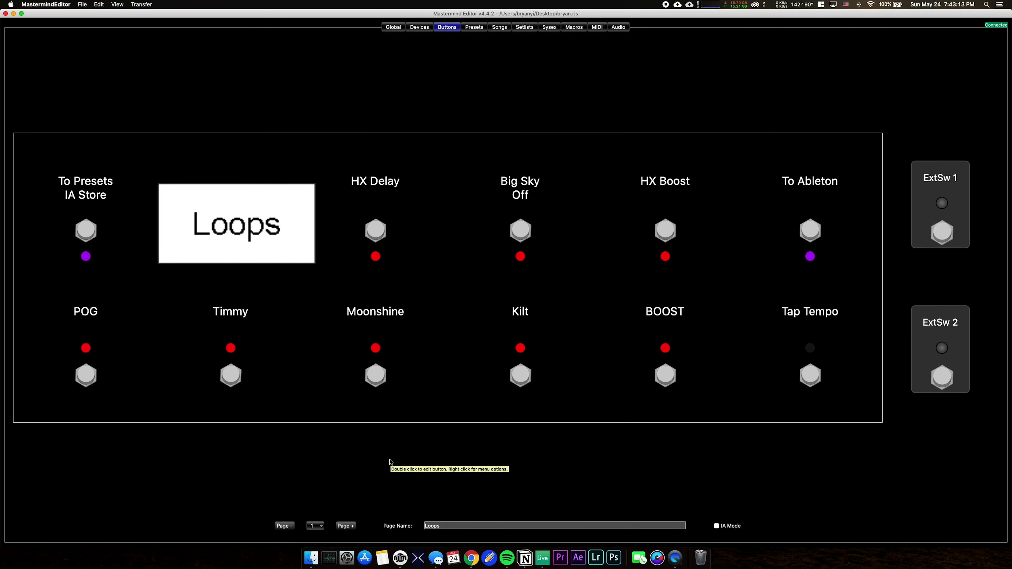
# Verify the To Ableton and Ableton buttons both jump to page 4, ending on Page 2
pyautogui.click(811, 233)
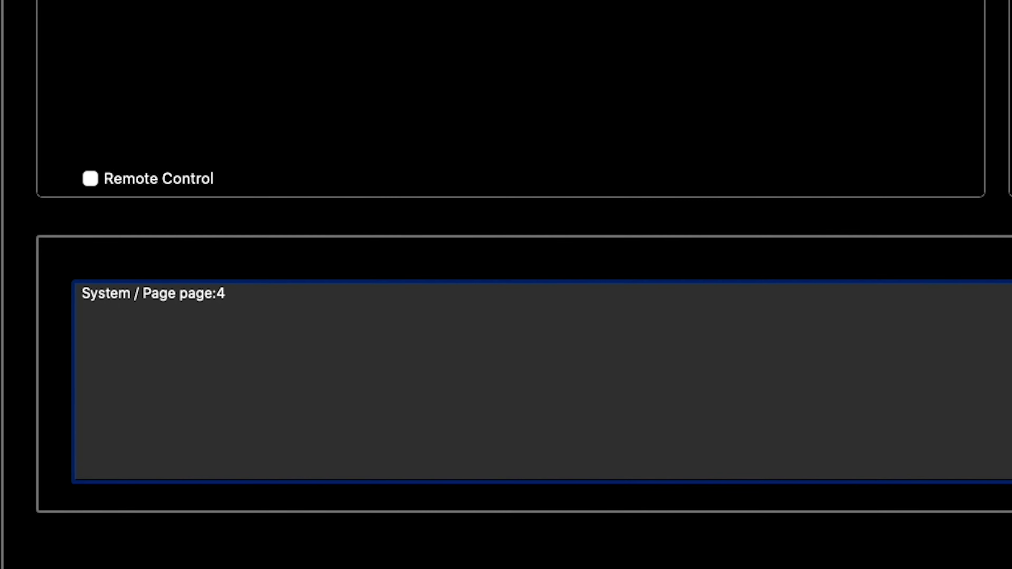
pyautogui.click(361, 479)
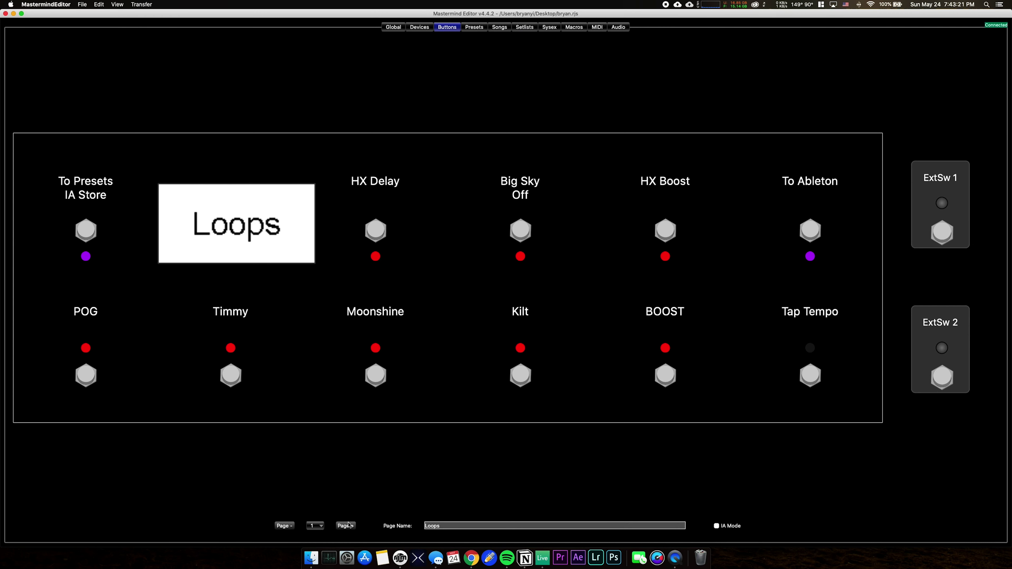
pyautogui.click(347, 526)
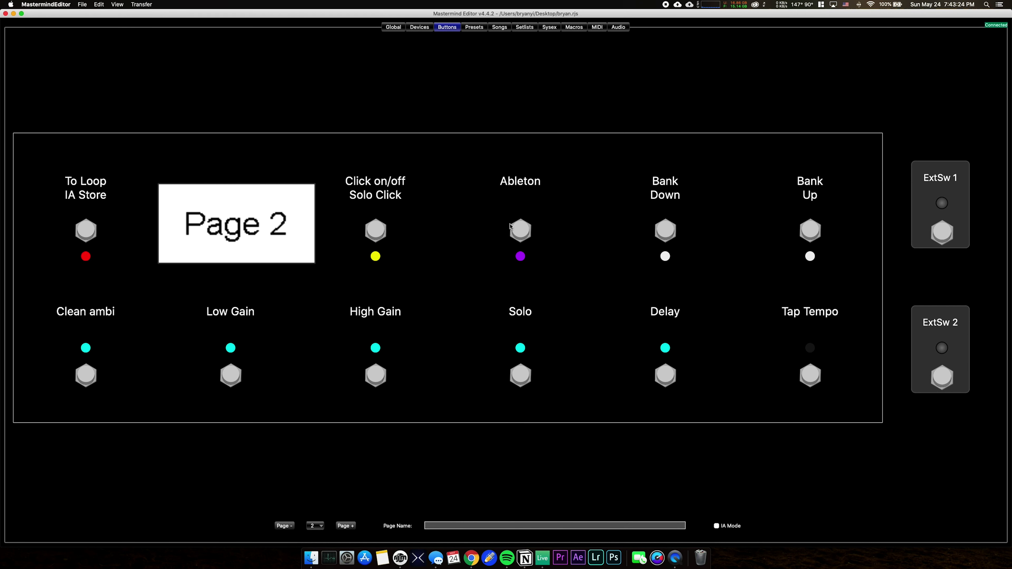
pyautogui.click(524, 235)
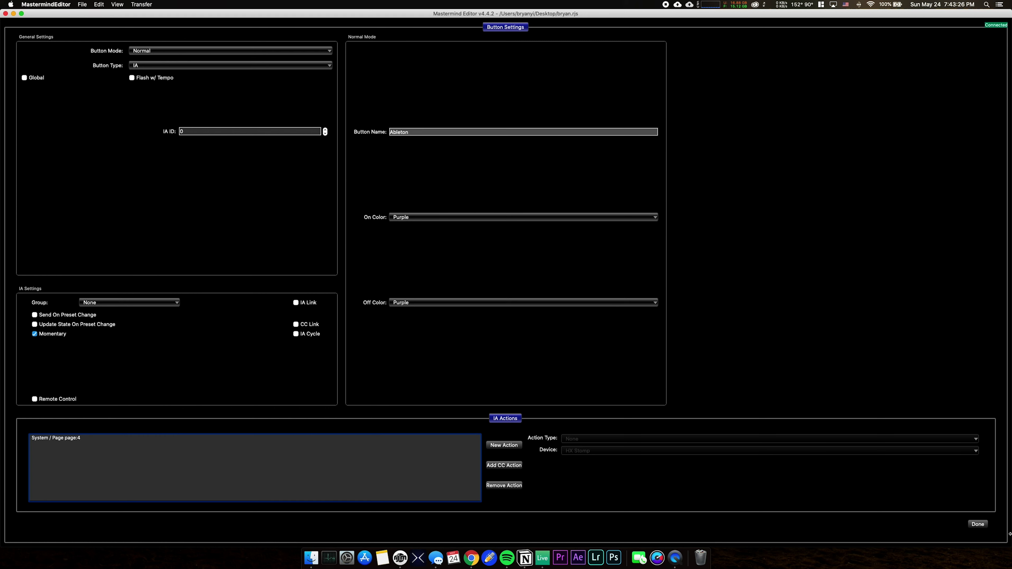
pyautogui.click(979, 525)
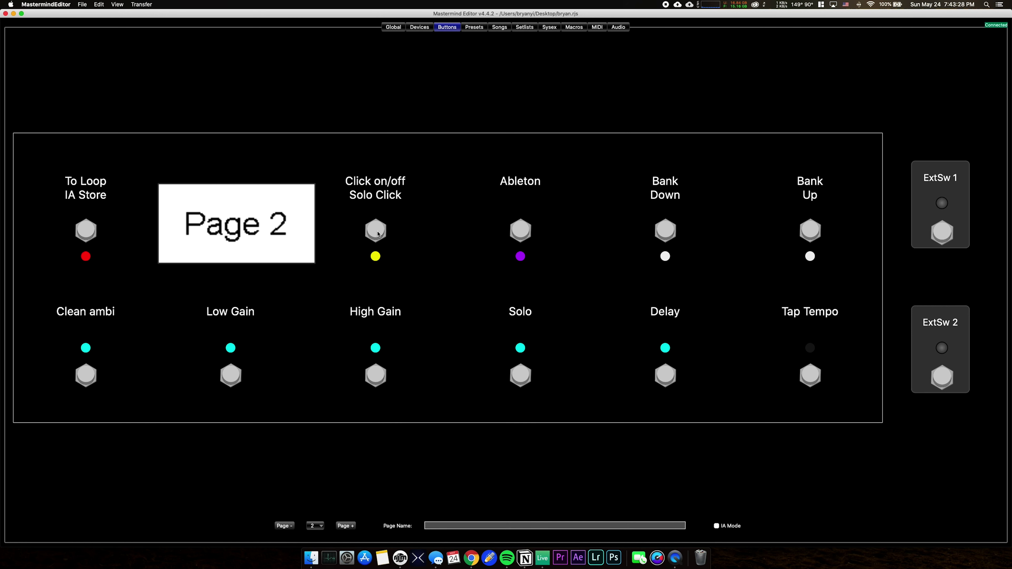
pyautogui.moveTo(379, 234)
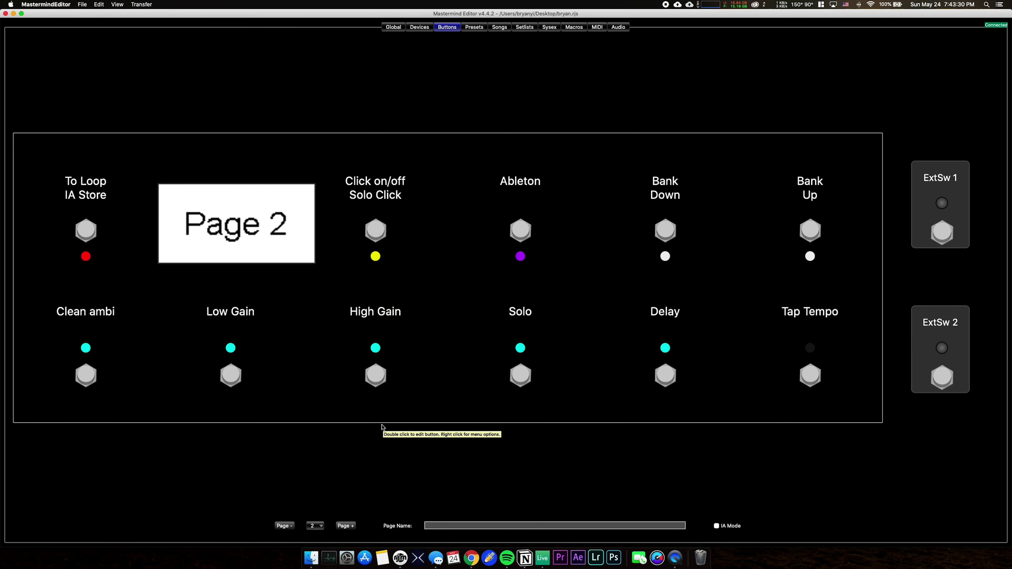
# On page 4 'Abelton', check Song 1 and Song 2 send Ableton notes 1 and 2 at velocity 127
pyautogui.click(344, 528)
pyautogui.click(339, 527)
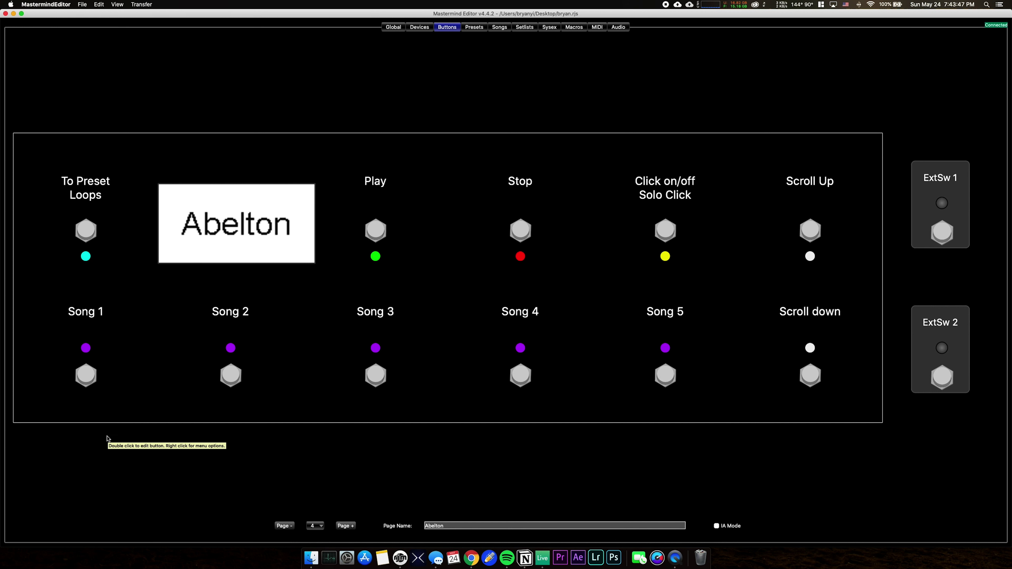
pyautogui.doubleClick(85, 375)
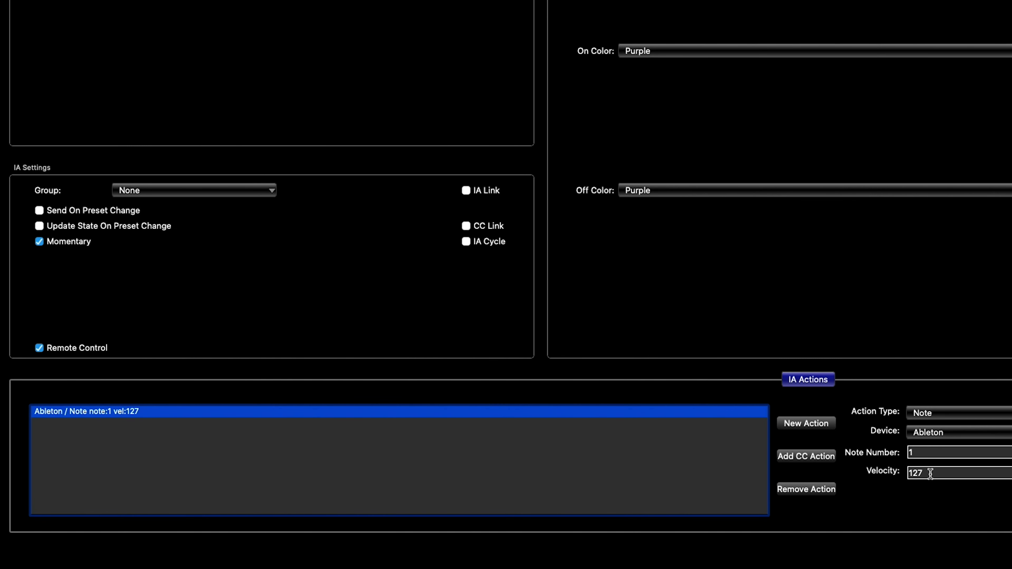
pyautogui.press('Tab')
pyautogui.click(512, 474)
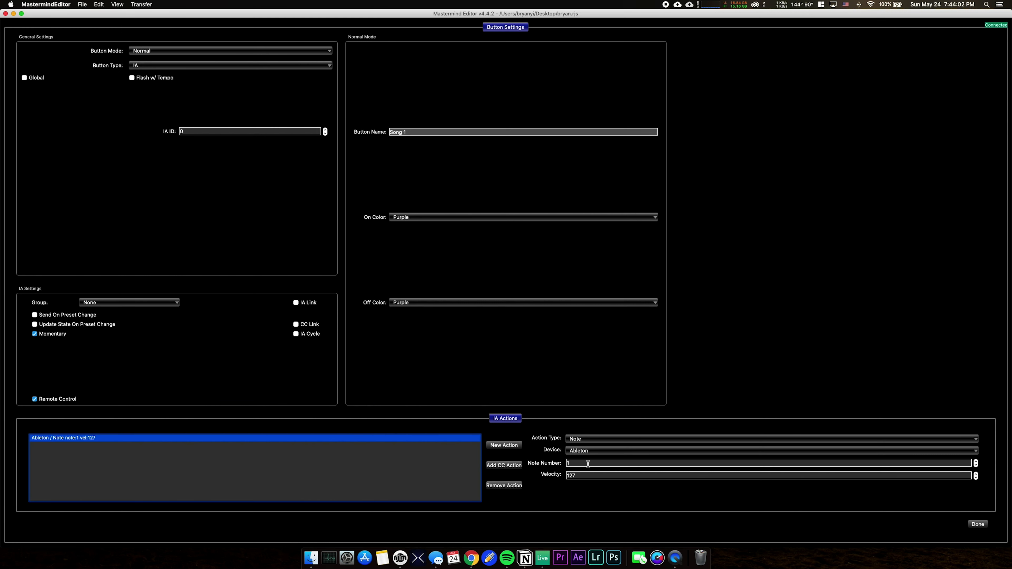
pyautogui.click(977, 525)
pyautogui.click(230, 376)
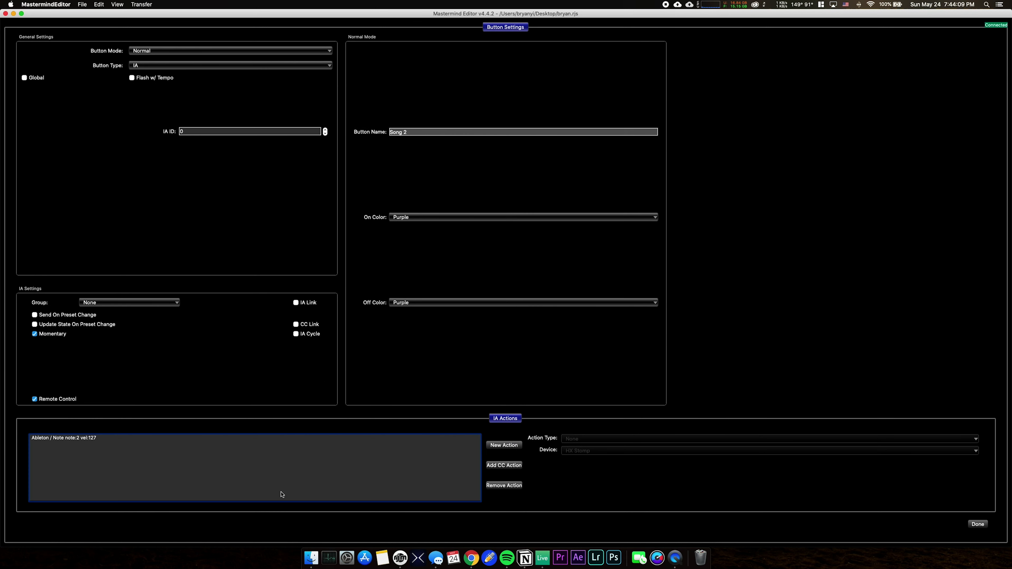
pyautogui.click(984, 524)
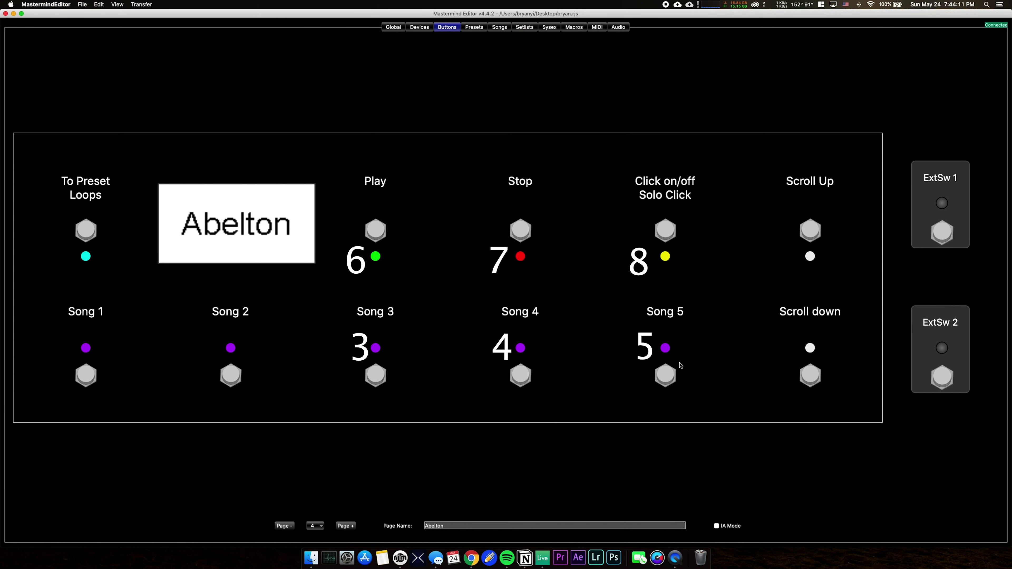
pyautogui.click(378, 234)
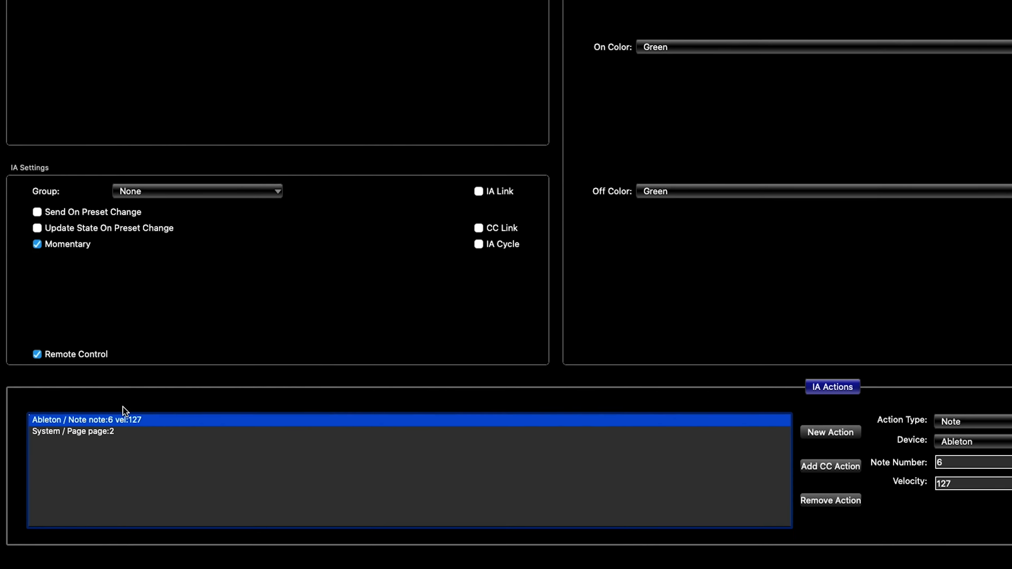
pyautogui.click(130, 429)
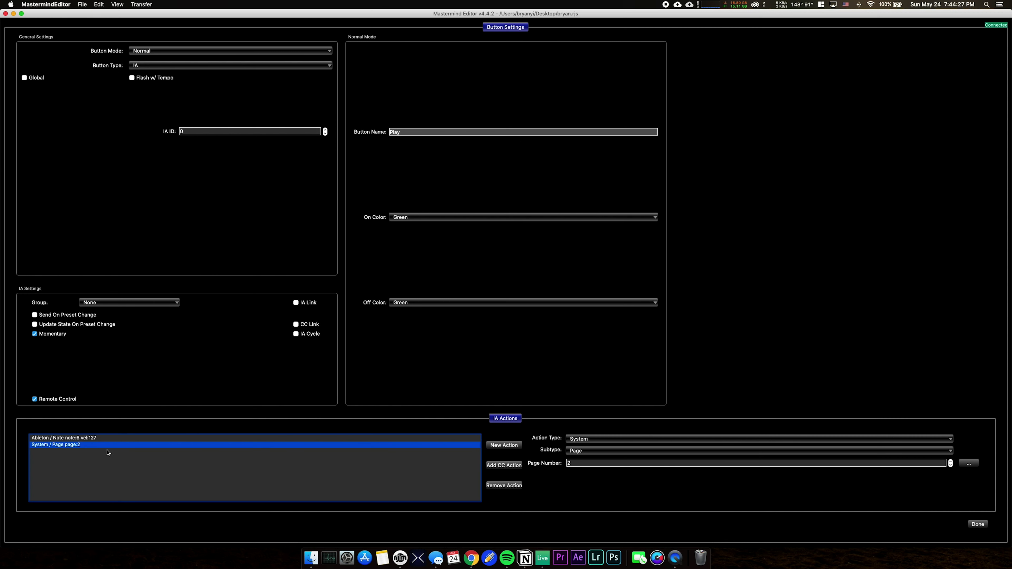
pyautogui.click(134, 438)
pyautogui.click(134, 446)
pyautogui.click(139, 439)
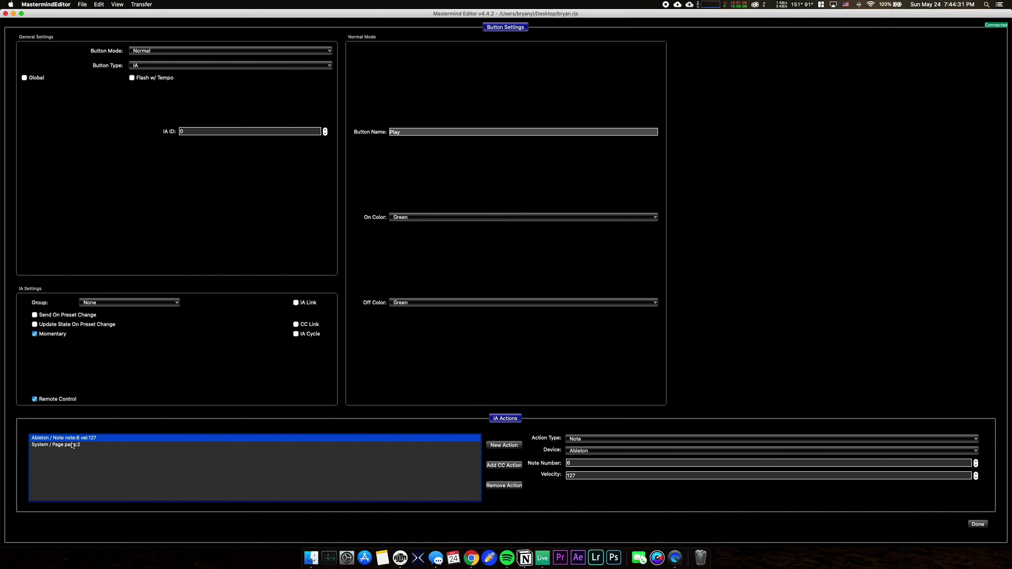
pyautogui.click(89, 445)
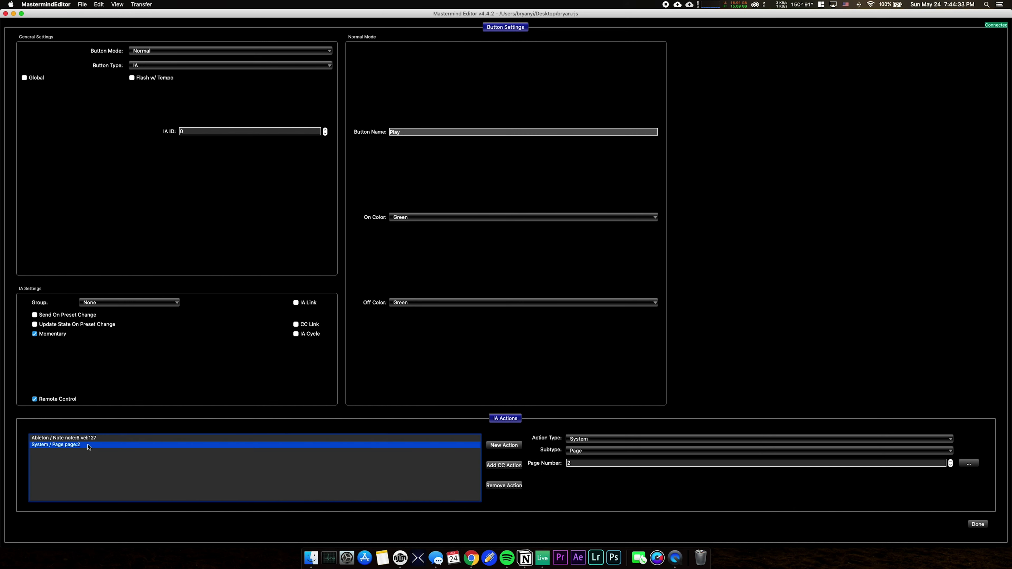
pyautogui.click(978, 524)
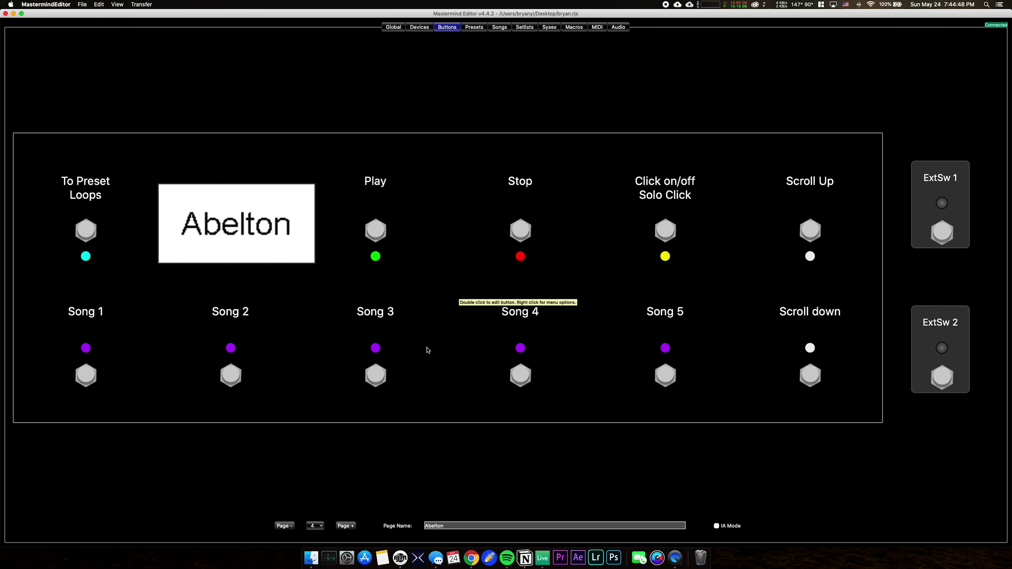
pyautogui.click(285, 527)
pyautogui.click(285, 526)
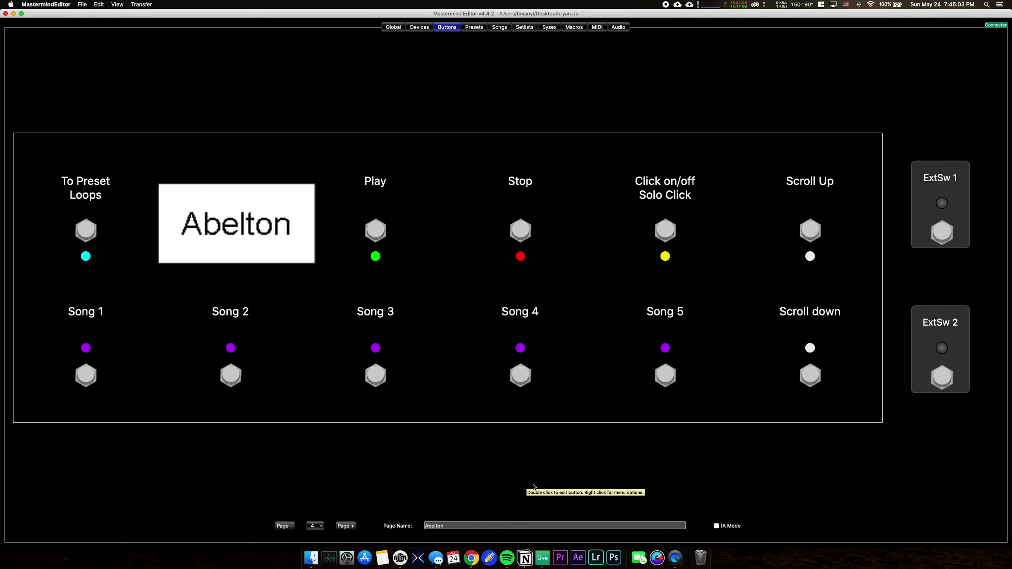
# Bring up the PBC Ableton Workflow set and select the Song 1 scene's CustomMix clip to view its waveform
pyautogui.click(543, 558)
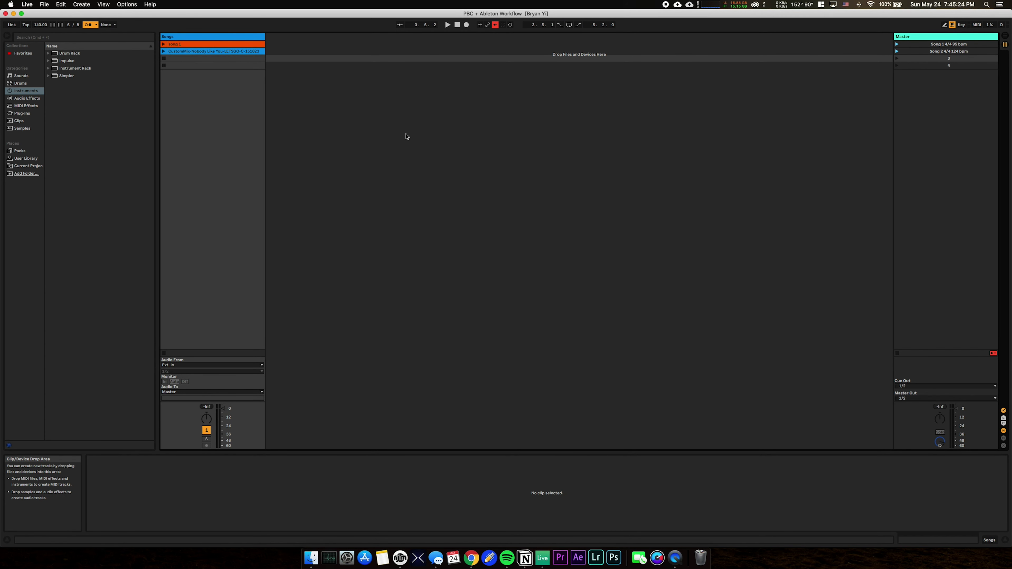
pyautogui.click(930, 45)
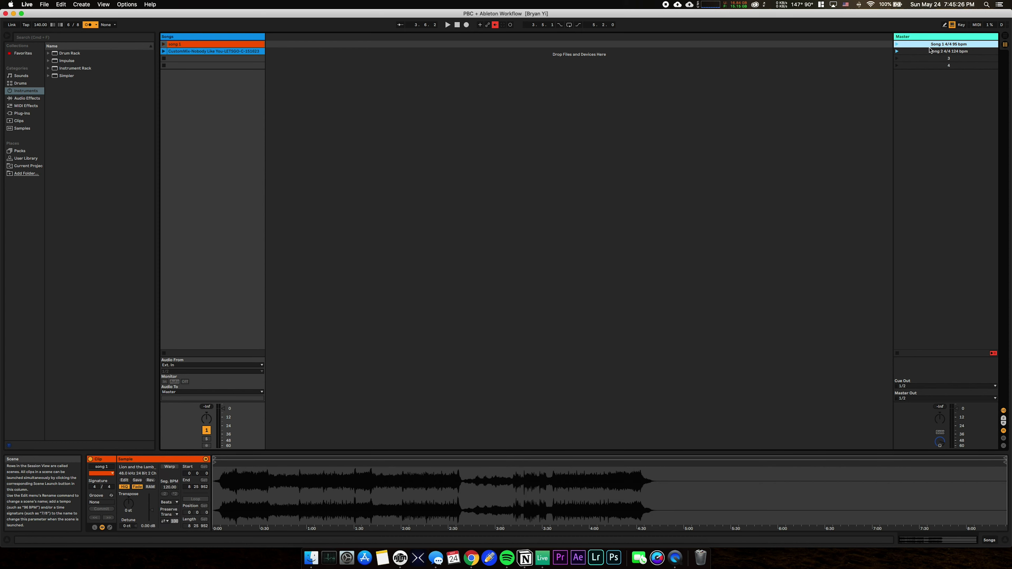
pyautogui.click(203, 45)
pyautogui.click(207, 51)
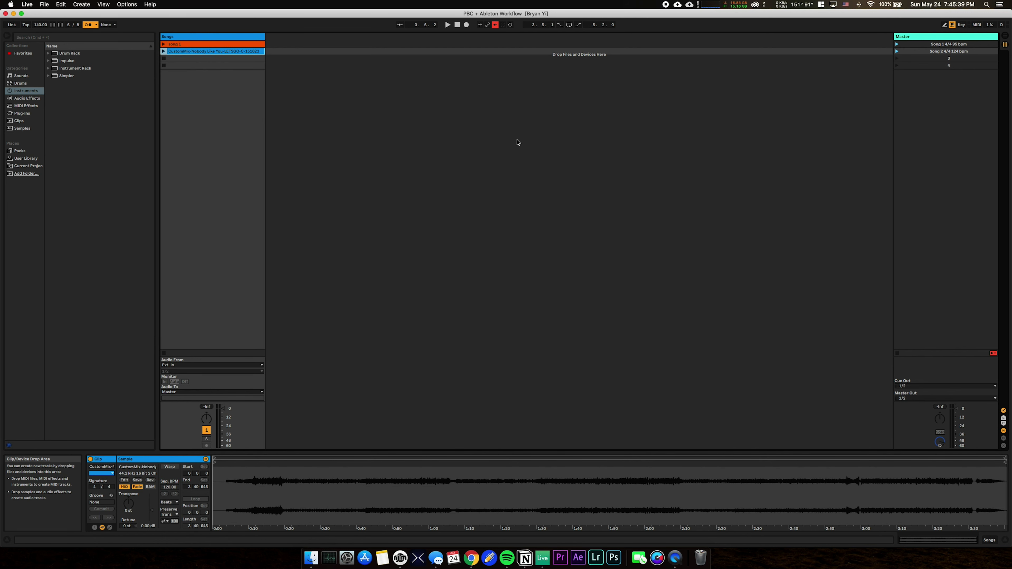
# In MIDI Map Mode, map PBC footswitches to the Song 1 and Song 2 scenes
pyautogui.press('super+m')
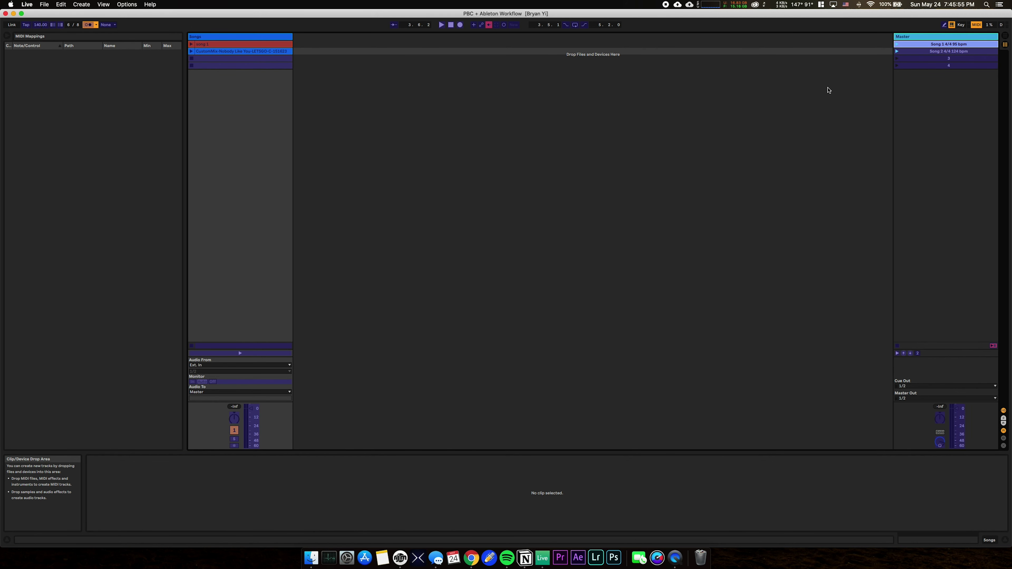
pyautogui.click(913, 47)
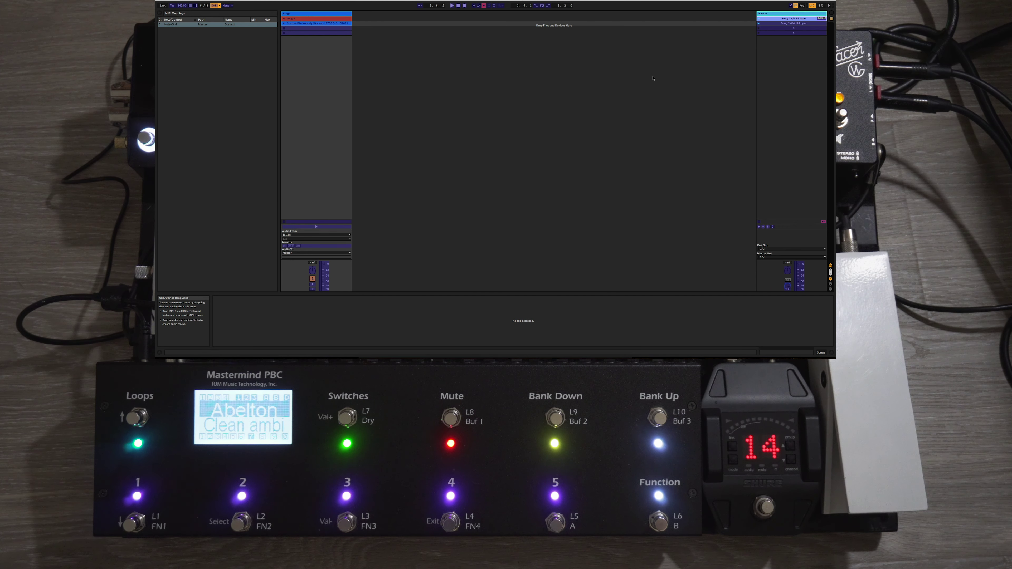
pyautogui.click(759, 24)
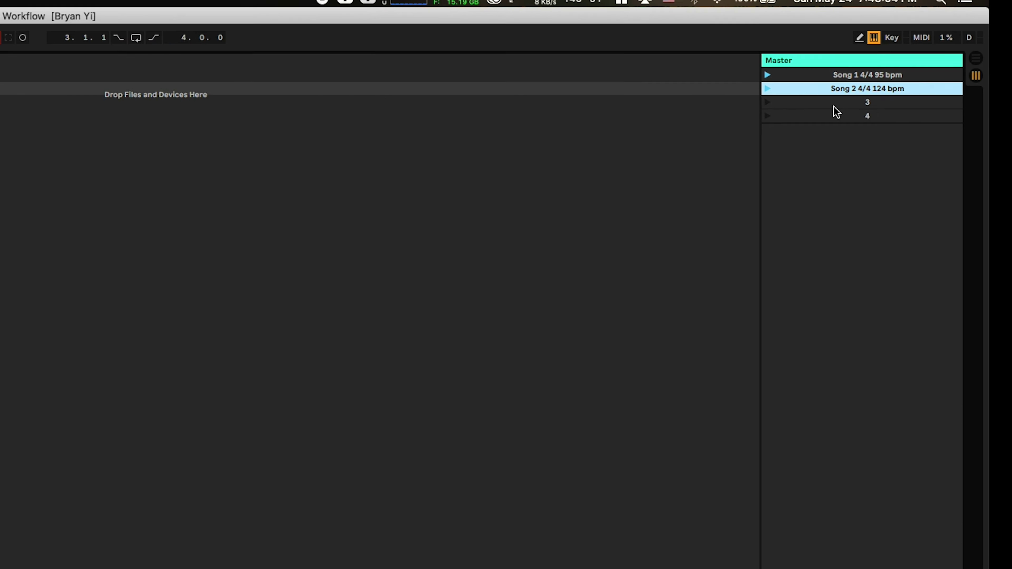
# Name the empty third scene 'song3 6/8 140bpm'
pyautogui.click(932, 60)
pyautogui.press('super+r')
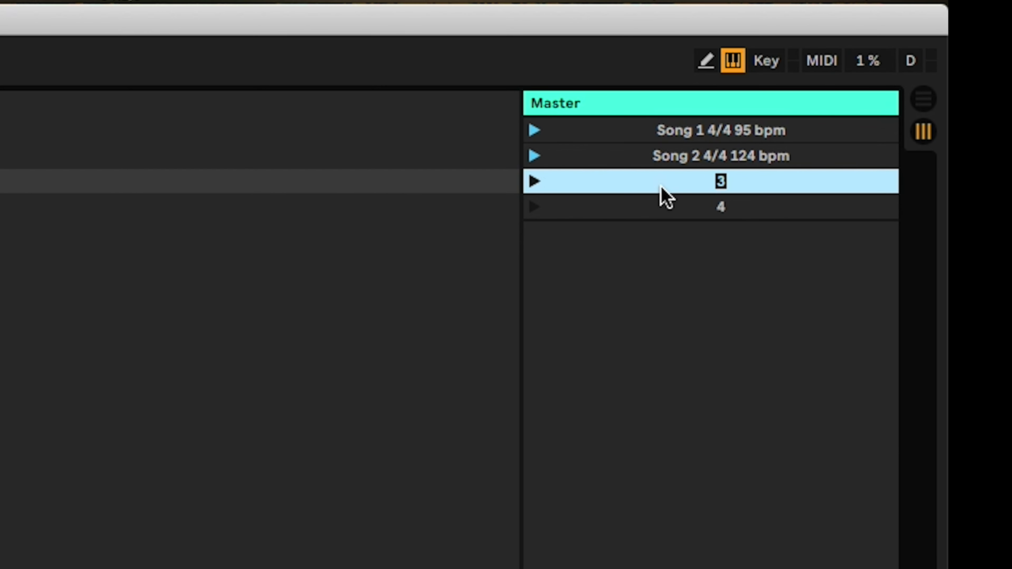
pyautogui.write('song3 ')
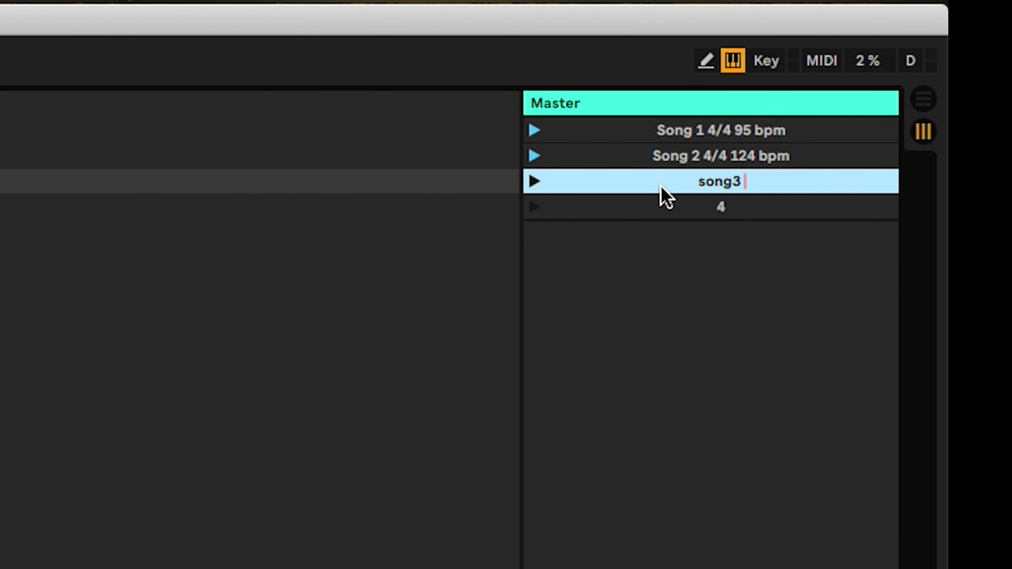
pyautogui.write('6/8 140')
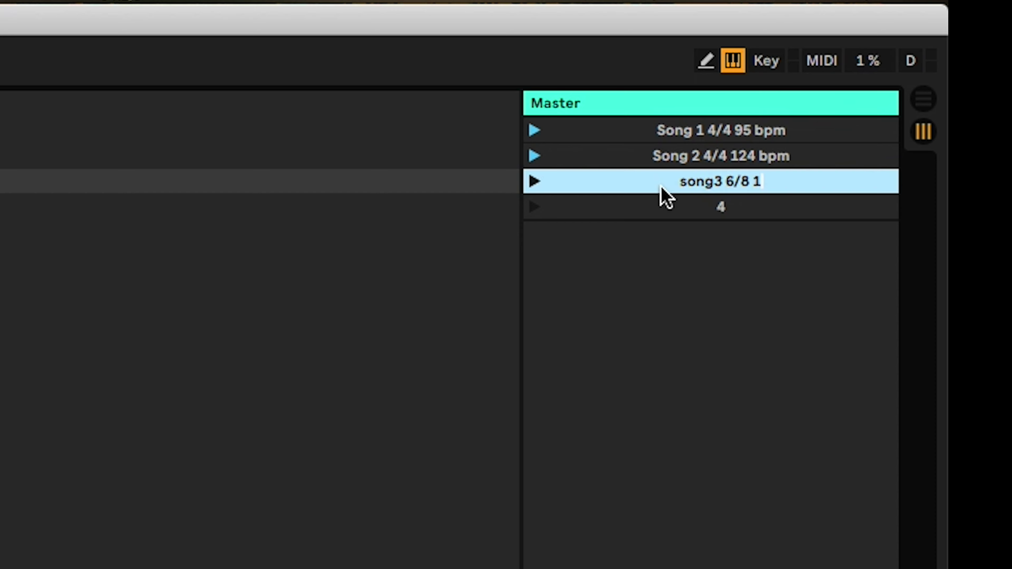
pyautogui.write('bpm')
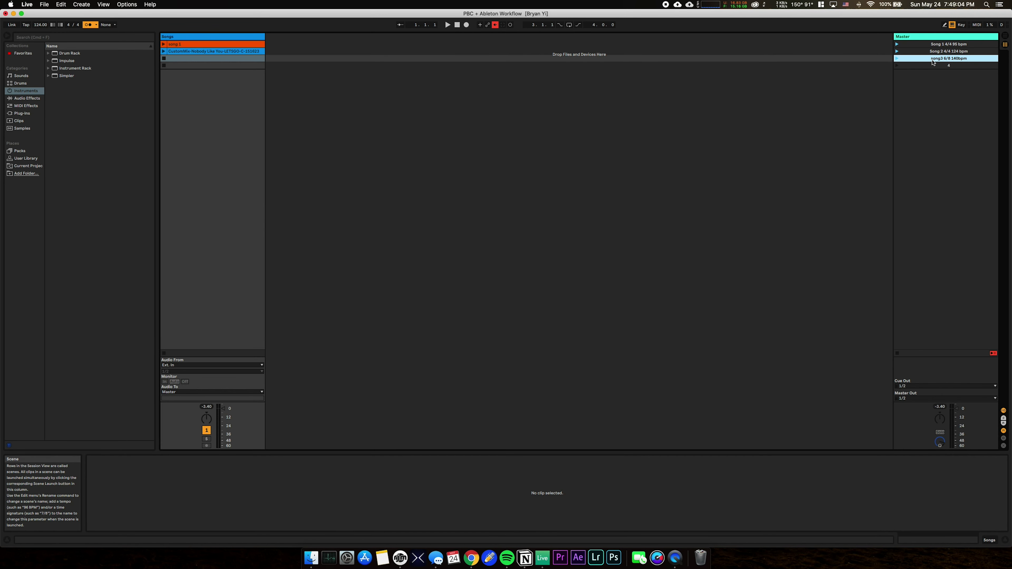
pyautogui.click(932, 65)
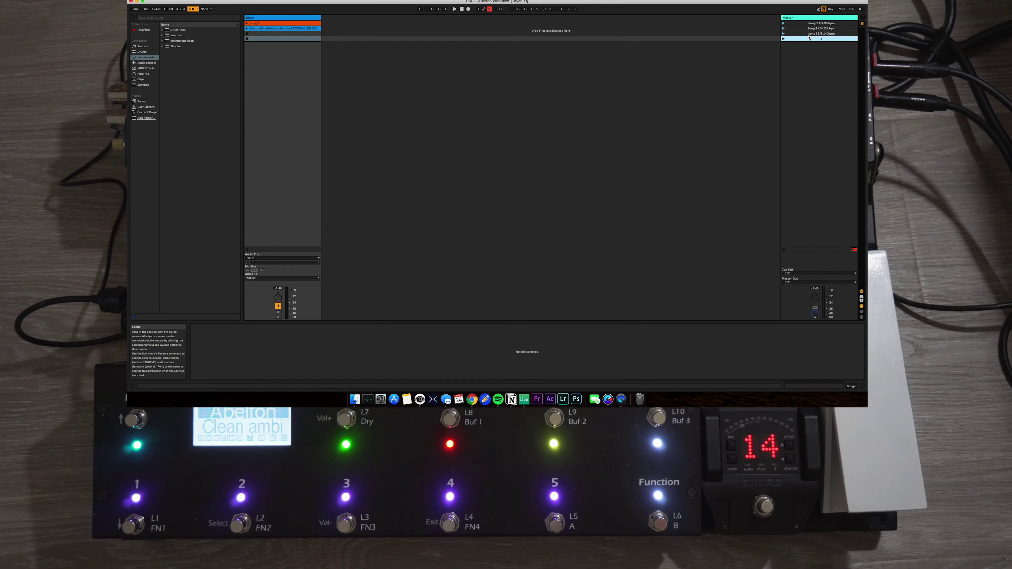
# Map a PBC footswitch to launch the 'song3 6/8 140bpm' scene, then exit MIDI Map Mode
pyautogui.press('Up')
pyautogui.press('super+m')
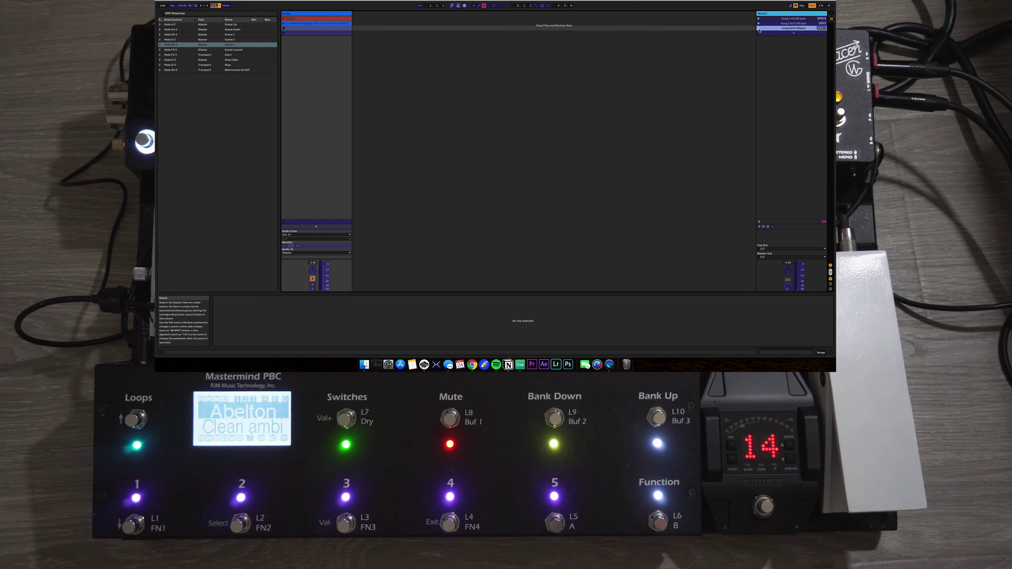
pyautogui.press('super+m')
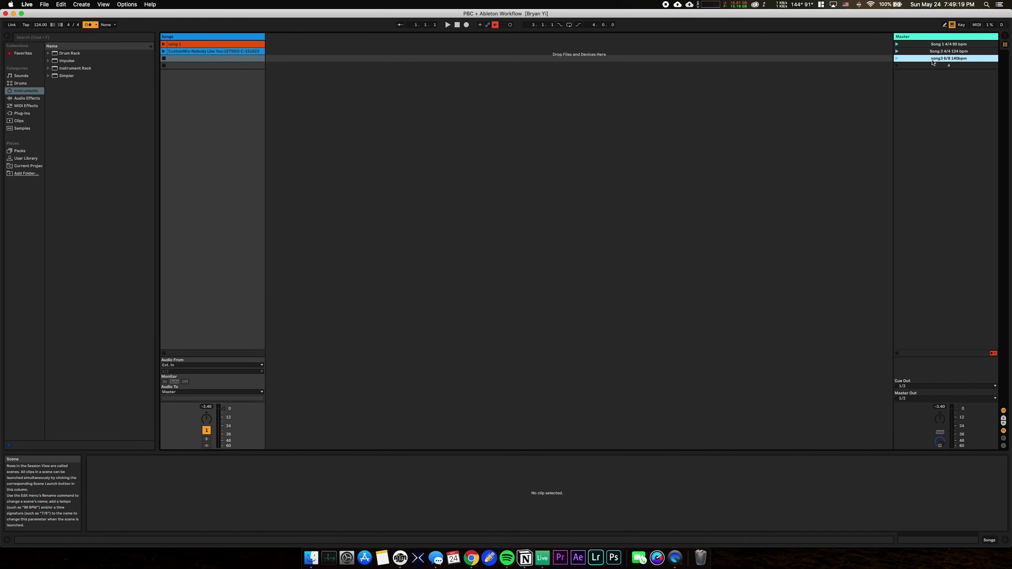